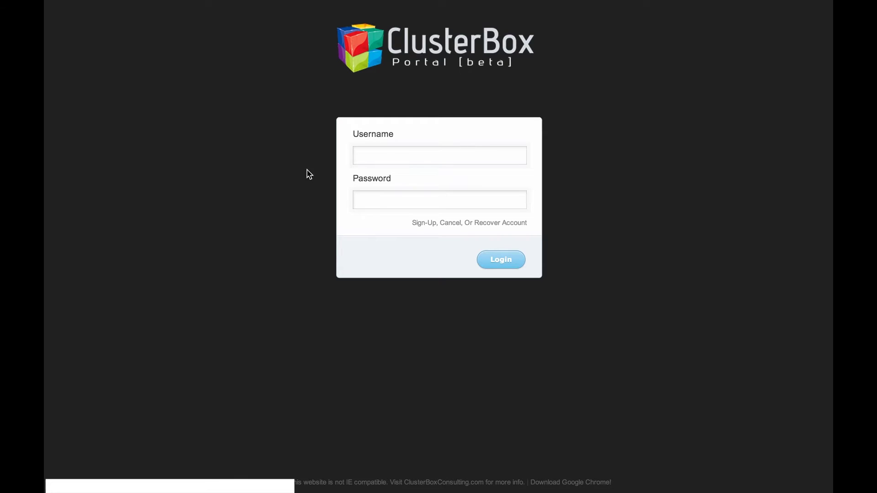
Step: Log into ClusterBox Portal with the demo account's username and password
{"action": "left_click", "coordinate": [394, 157]}
{"action": "type", "text": "demo"}
{"action": "key", "text": "Tab"}
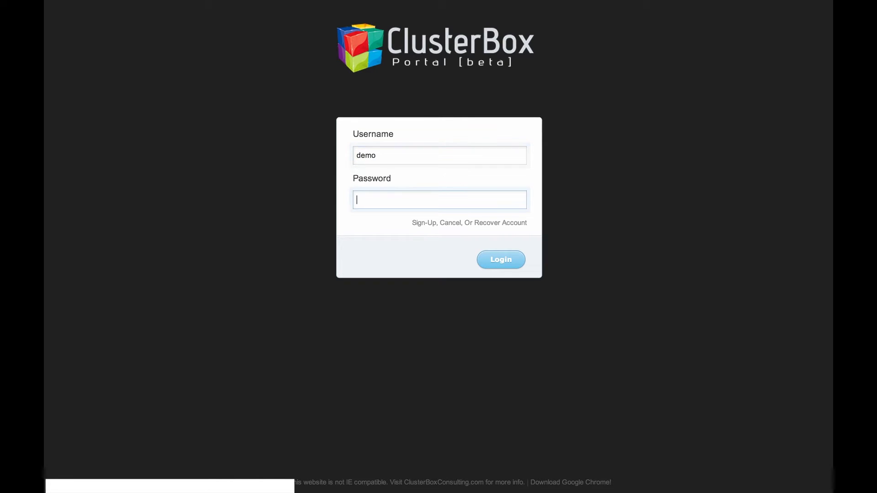
{"action": "type", "text": "demo"}
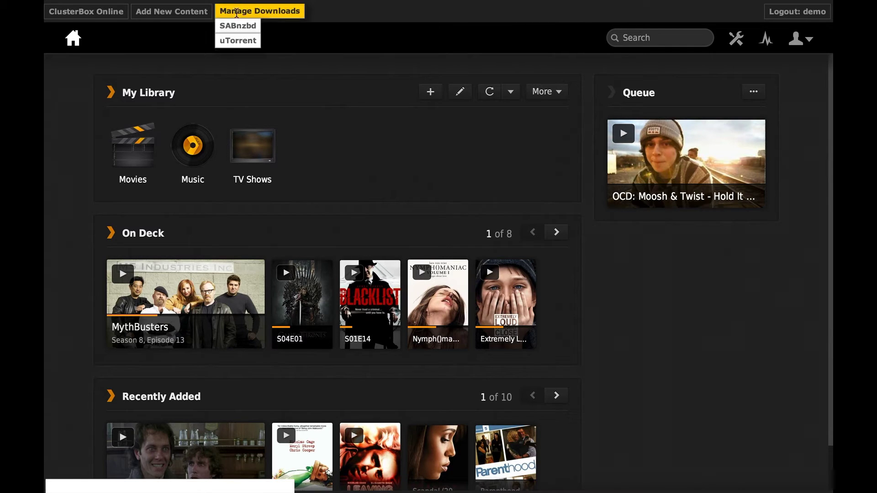
{"action": "mouse_move", "coordinate": [82, 11]}
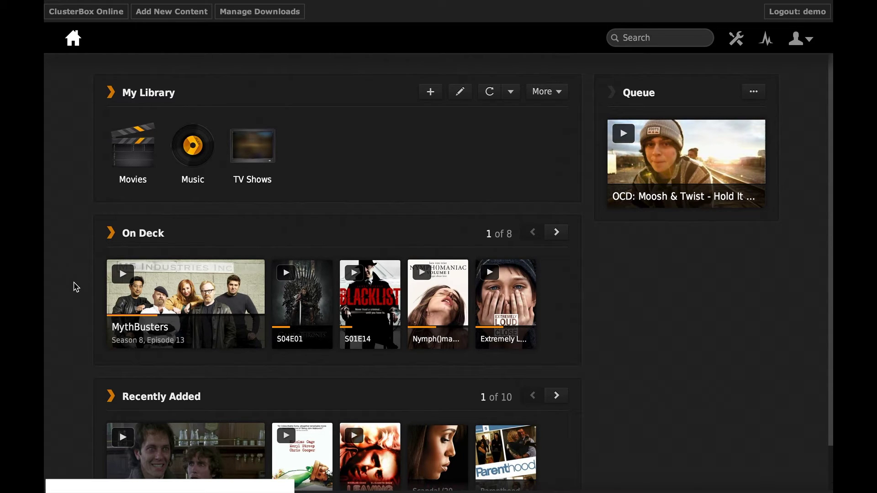
Step: Play MythBusters S8E13 from the beginning, pause it at 00:07, then return to the home dashboard
{"action": "left_click", "coordinate": [203, 300]}
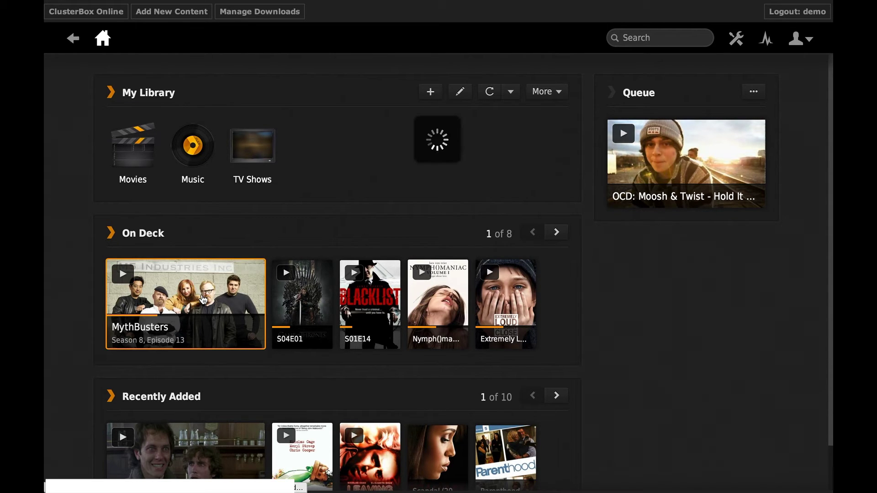
{"action": "left_click", "coordinate": [182, 187]}
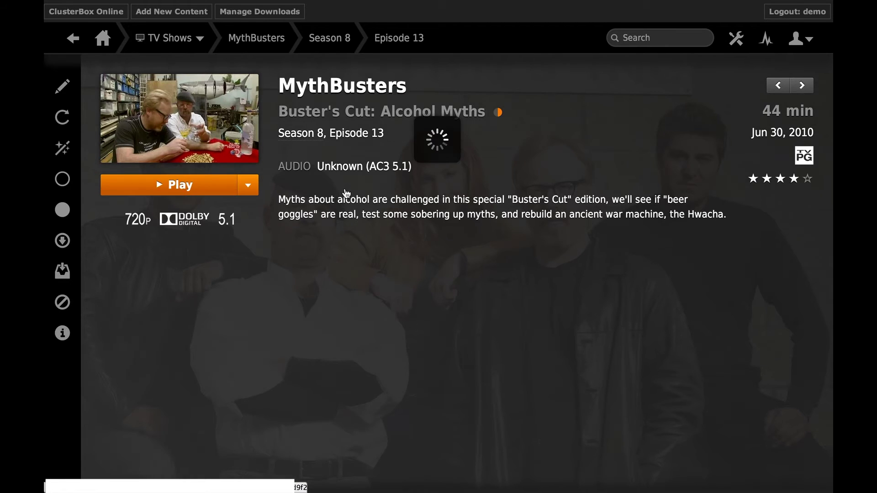
{"action": "left_click", "coordinate": [434, 181]}
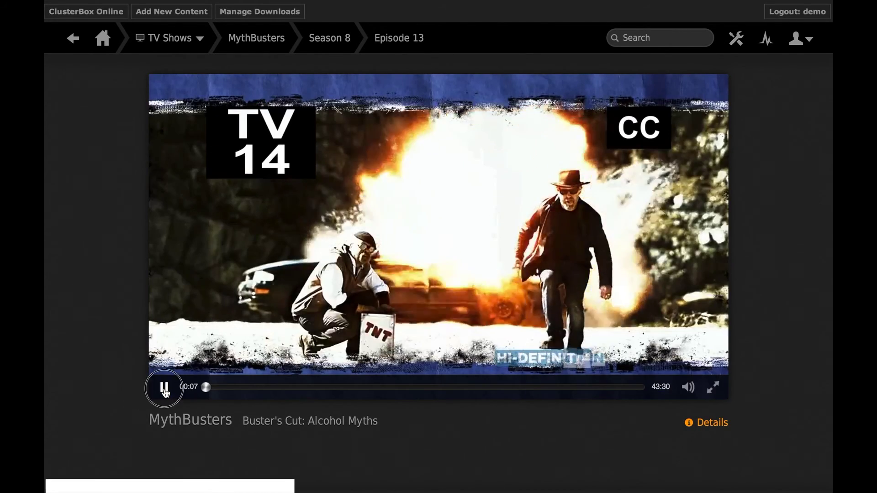
{"action": "left_click", "coordinate": [165, 392]}
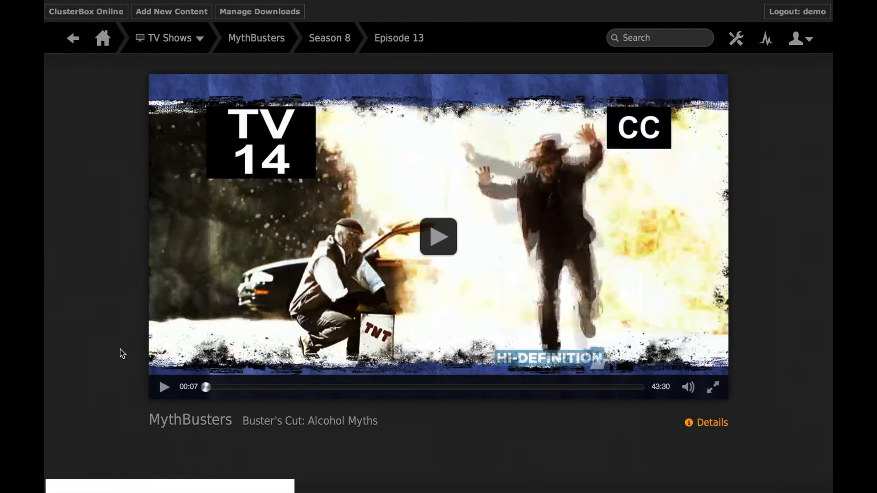
{"action": "left_click", "coordinate": [110, 41]}
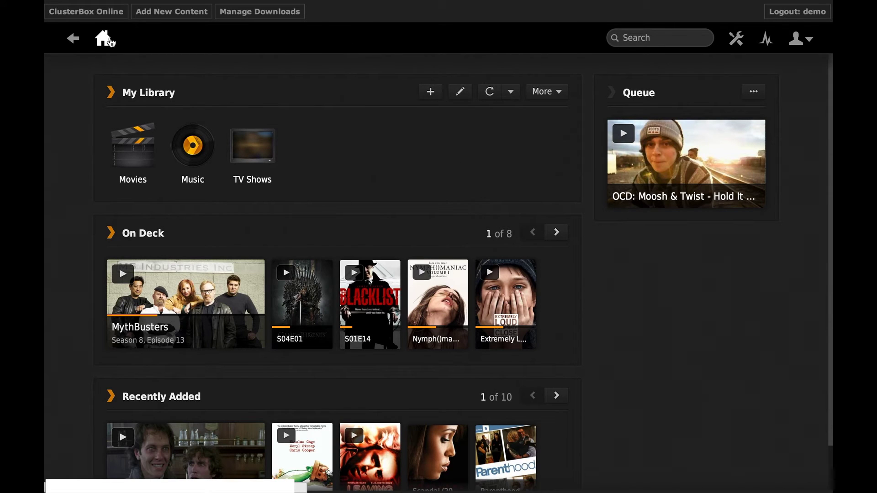
Step: Browse the TV Shows library, then the Music library's 70 Recently Added albums, then choose Find Movies
{"action": "left_click", "coordinate": [78, 11]}
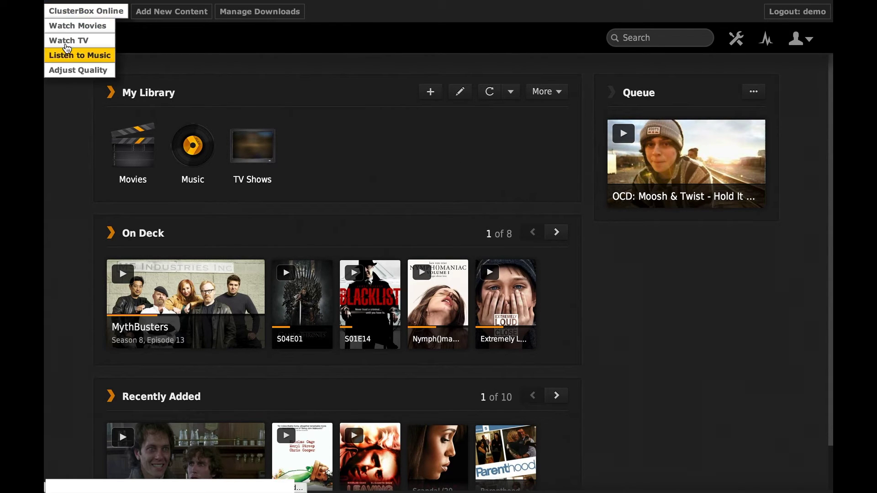
{"action": "left_click", "coordinate": [68, 40]}
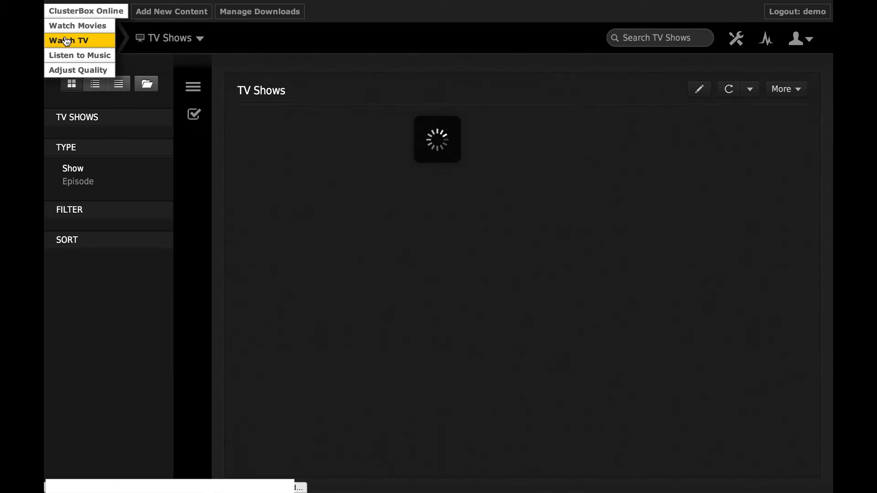
{"action": "left_click", "coordinate": [95, 57]}
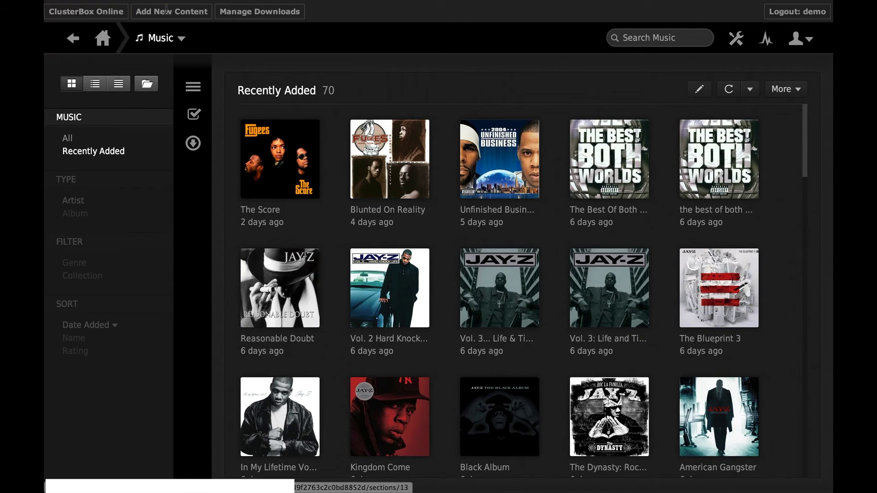
{"action": "mouse_move", "coordinate": [164, 12]}
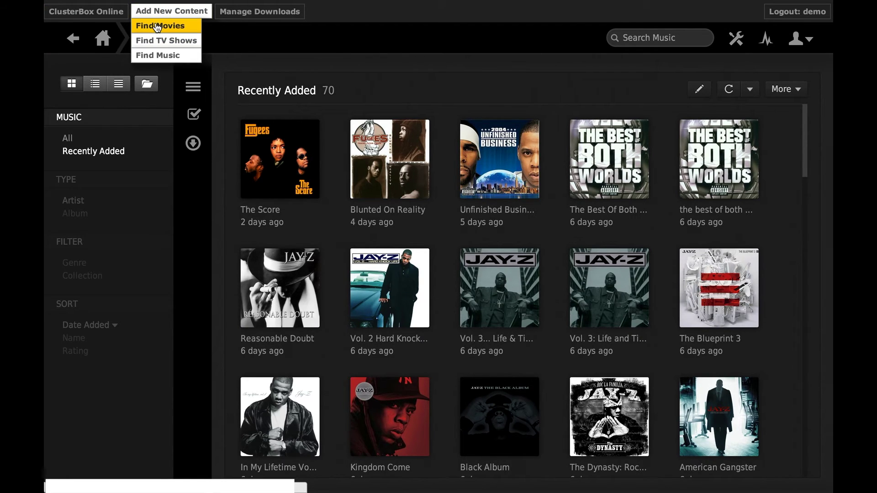
{"action": "left_click", "coordinate": [157, 26]}
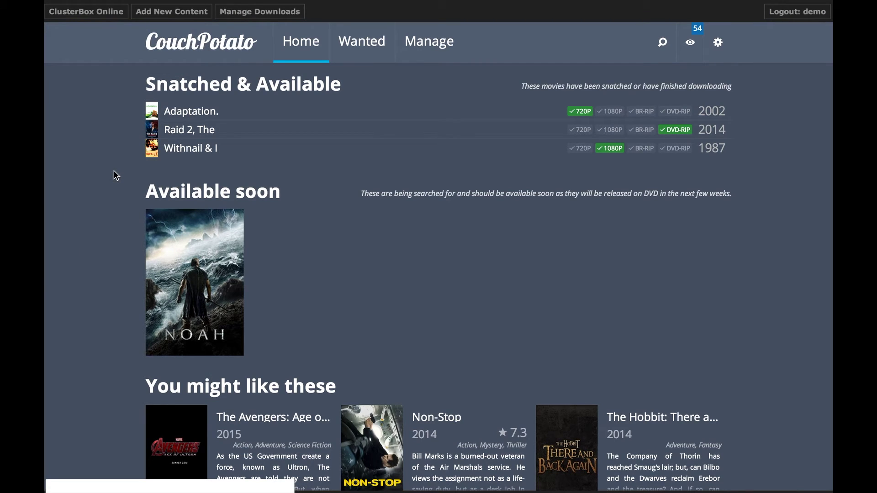
Step: Bring up CouchPotato's home page with snatched, upcoming and suggested movies
{"action": "mouse_move", "coordinate": [170, 14]}
Step: Search CouchPotato for 'star wars', expand add options on five results, then close the results
{"action": "left_click", "coordinate": [663, 42]}
{"action": "type", "text": "star wars"}
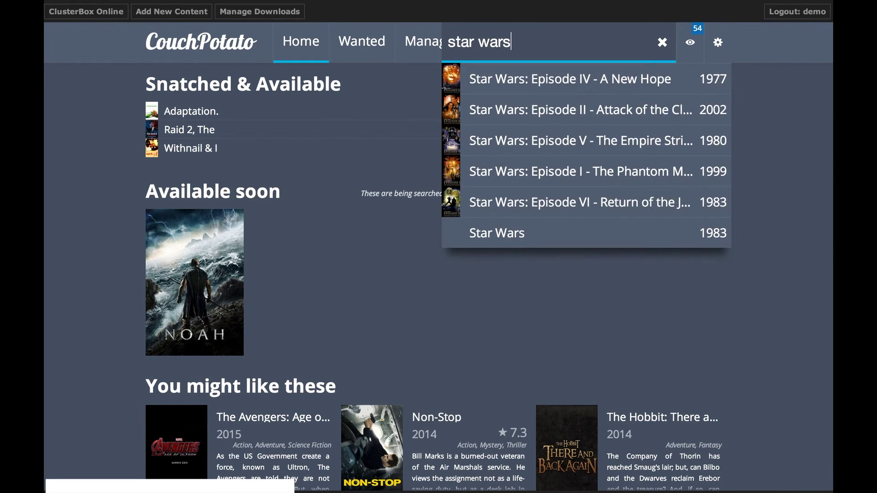
{"action": "left_click", "coordinate": [623, 88]}
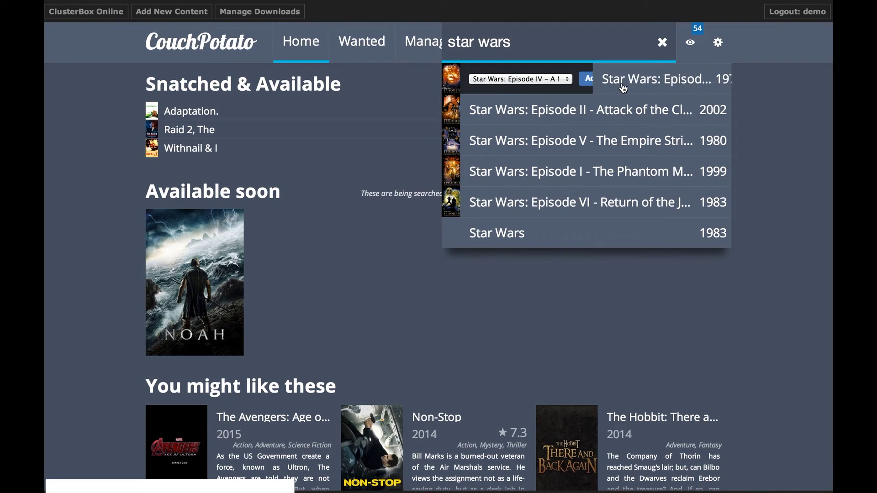
{"action": "left_click", "coordinate": [608, 111]}
{"action": "left_click", "coordinate": [592, 141]}
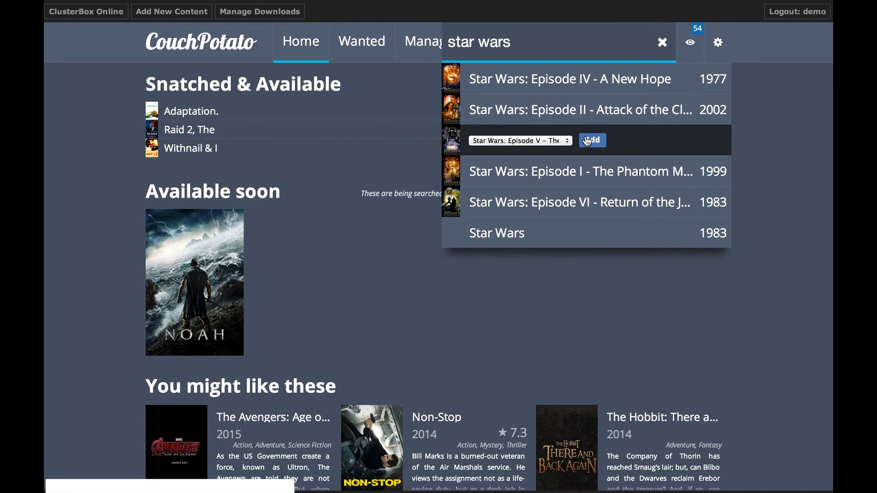
{"action": "left_click", "coordinate": [575, 173]}
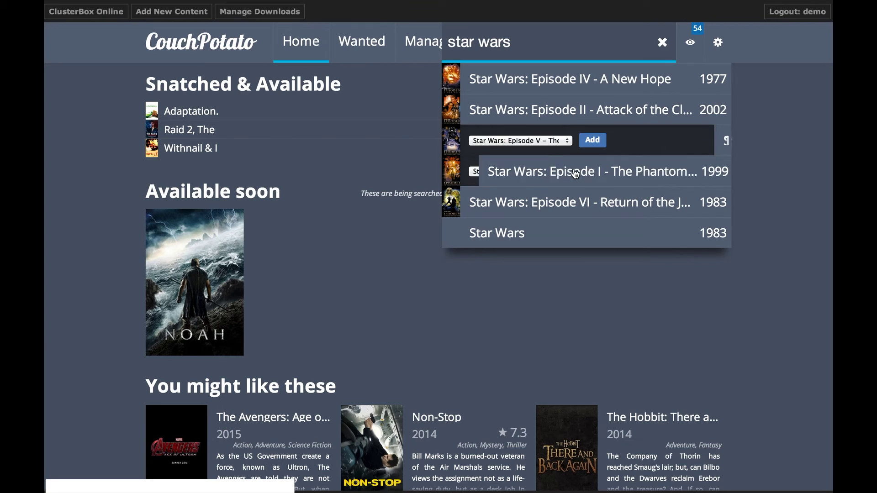
{"action": "left_click", "coordinate": [554, 202]}
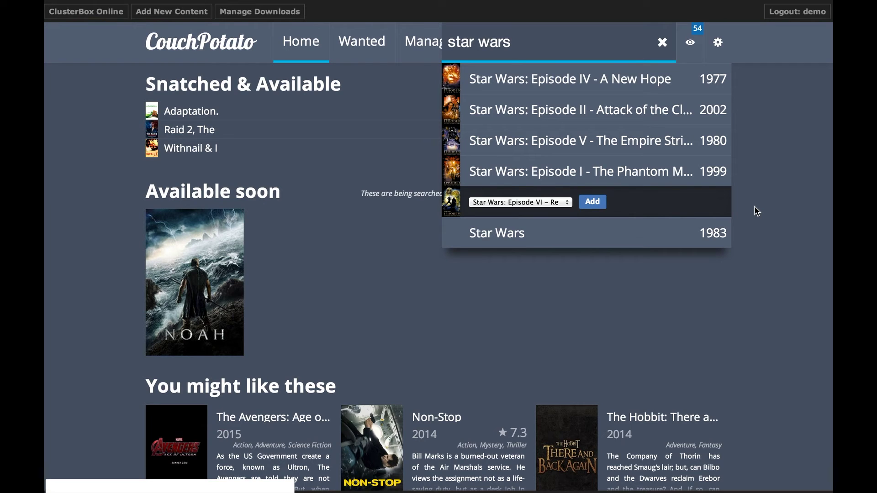
{"action": "left_click", "coordinate": [757, 211]}
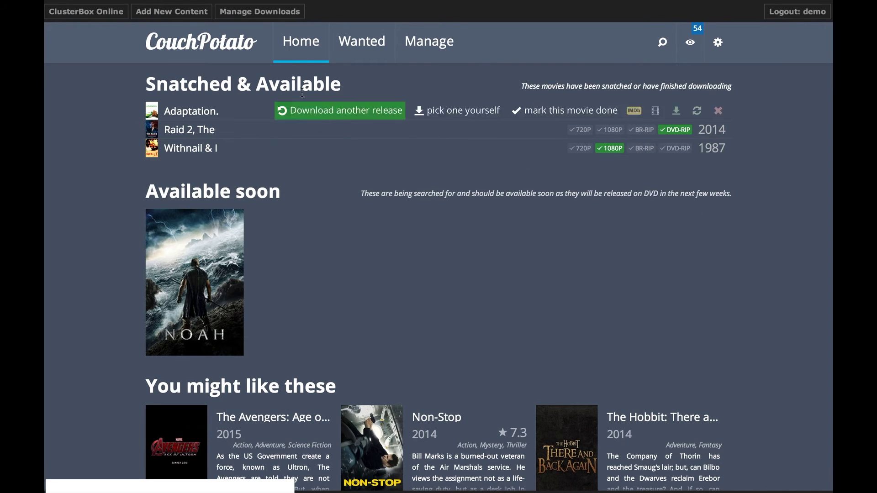
Step: Switch to SABnzbd's download queue and history from the Manage Downloads menu
{"action": "mouse_move", "coordinate": [251, 11]}
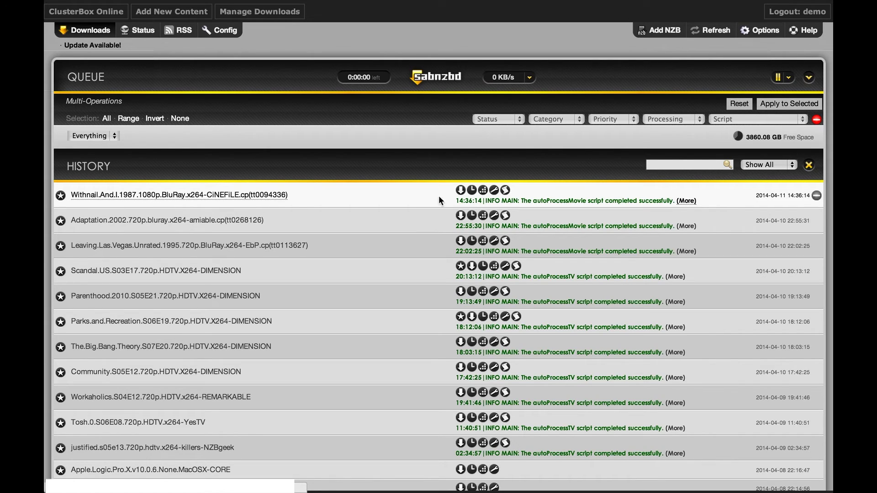
Step: Open the script log for the Withnail.And.I.1987.1080p download in SABnzbd's history
{"action": "mouse_move", "coordinate": [460, 192]}
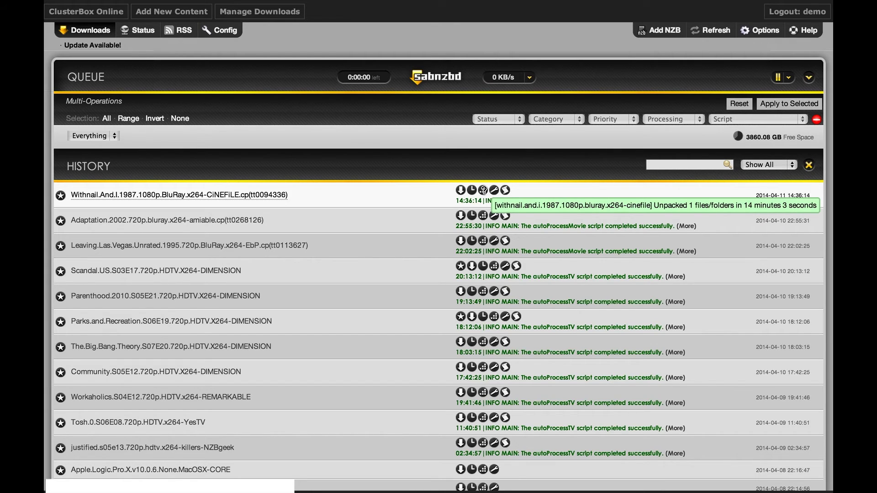
{"action": "left_click", "coordinate": [504, 190]}
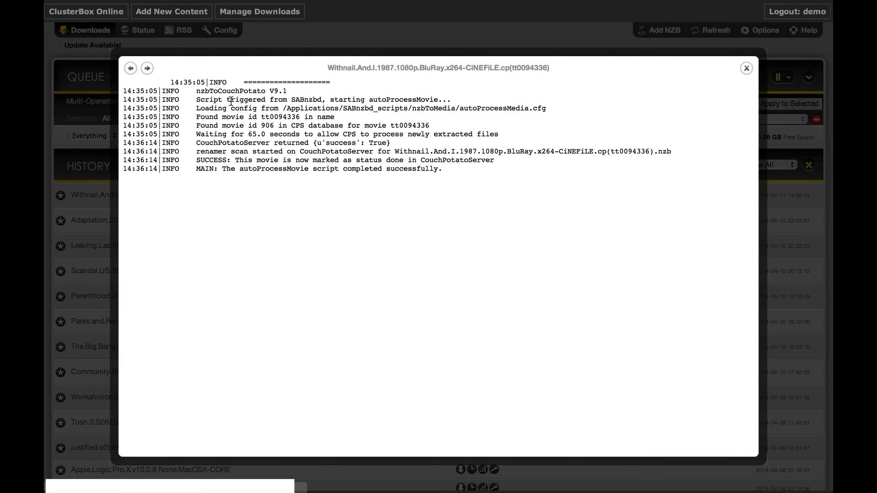
Step: Highlight the nzbToCouchPotato V9.1 line, then close the script log window
{"action": "left_click_drag", "start_coordinate": [198, 91], "coordinate": [293, 92]}
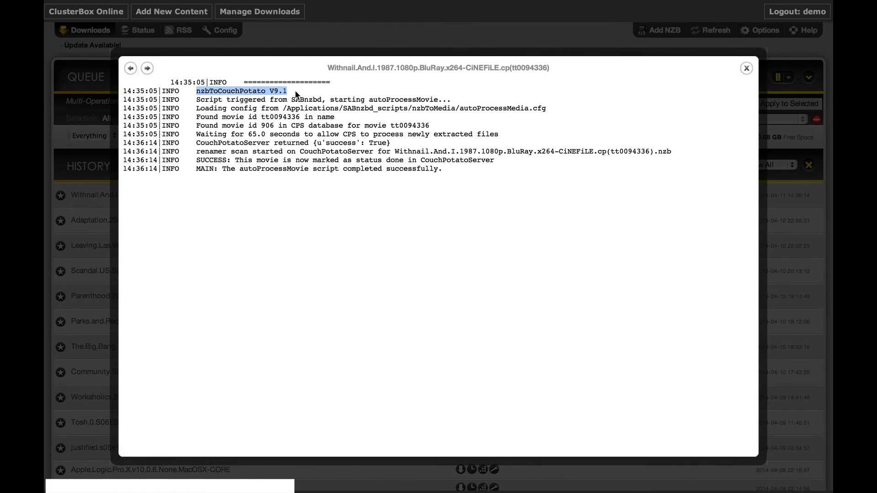
{"action": "left_click", "coordinate": [746, 68]}
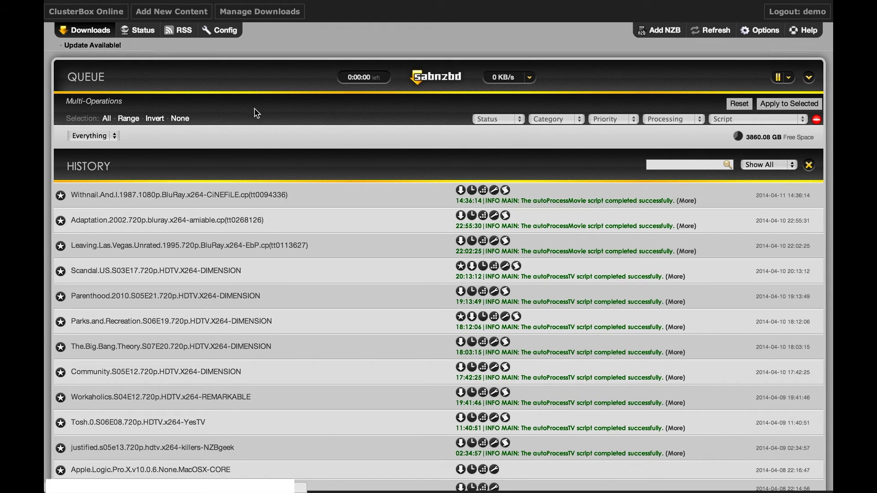
Step: Return to CouchPotato's movie home page and briefly open and close its search box
{"action": "mouse_move", "coordinate": [161, 10]}
{"action": "left_click", "coordinate": [160, 26]}
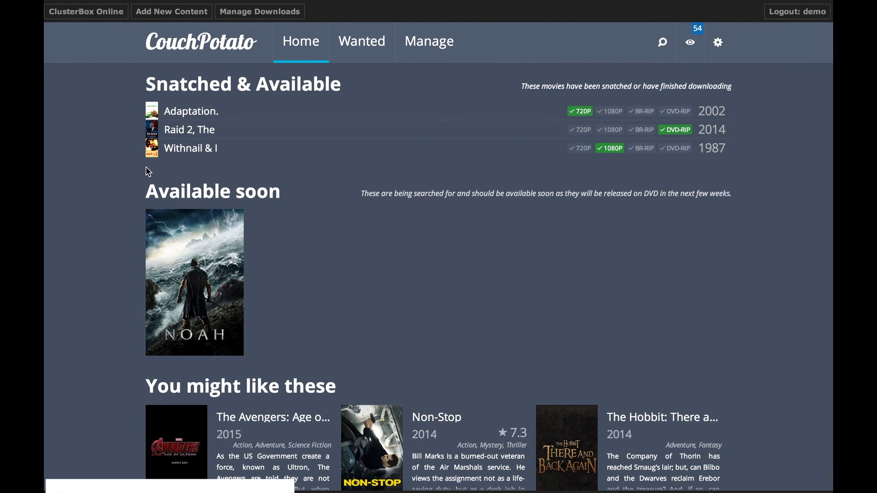
{"action": "left_click", "coordinate": [667, 43]}
{"action": "left_click", "coordinate": [667, 43]}
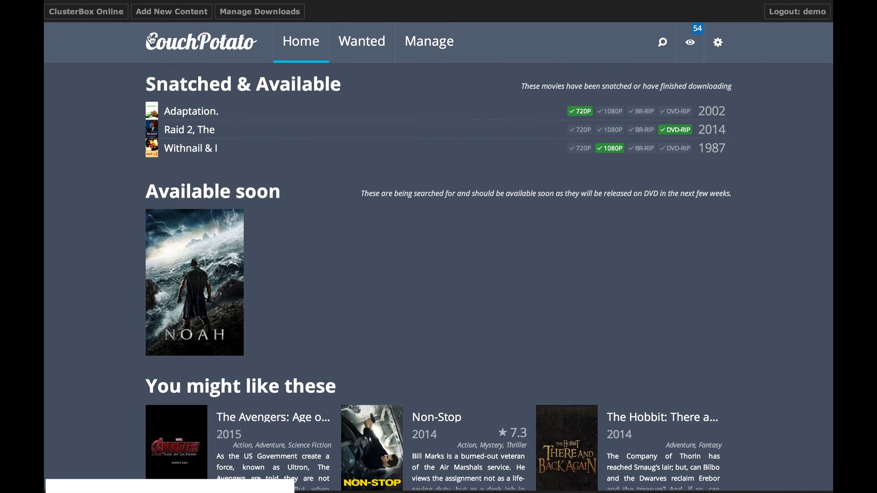
{"action": "left_click", "coordinate": [172, 12]}
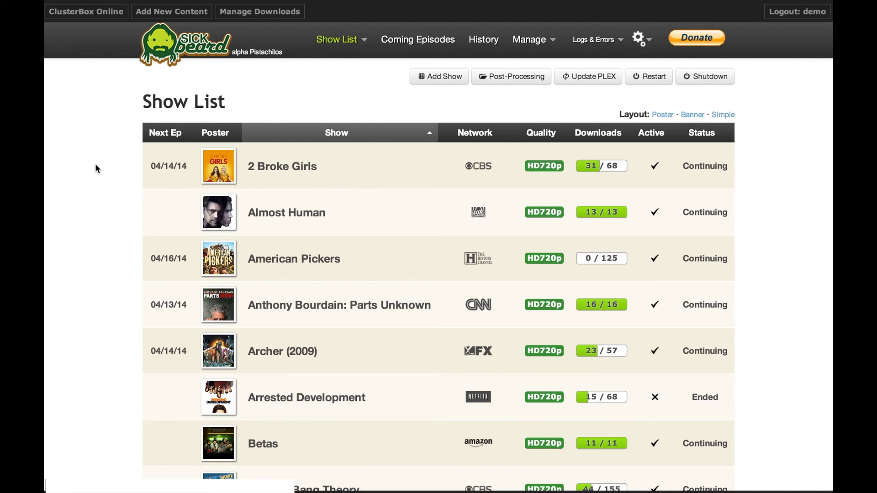
Step: Leave Sick Beard's show list for Headphones' artist list via Add New Content > Find Music
{"action": "mouse_move", "coordinate": [169, 11]}
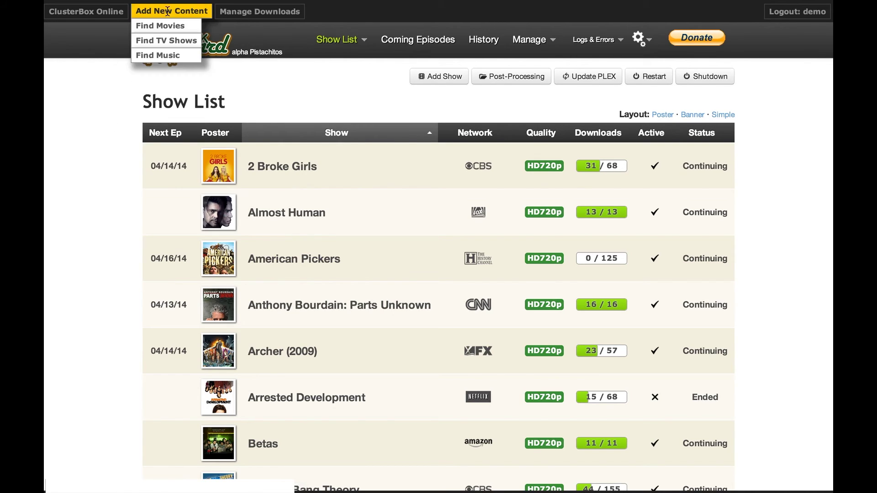
{"action": "left_click", "coordinate": [161, 57]}
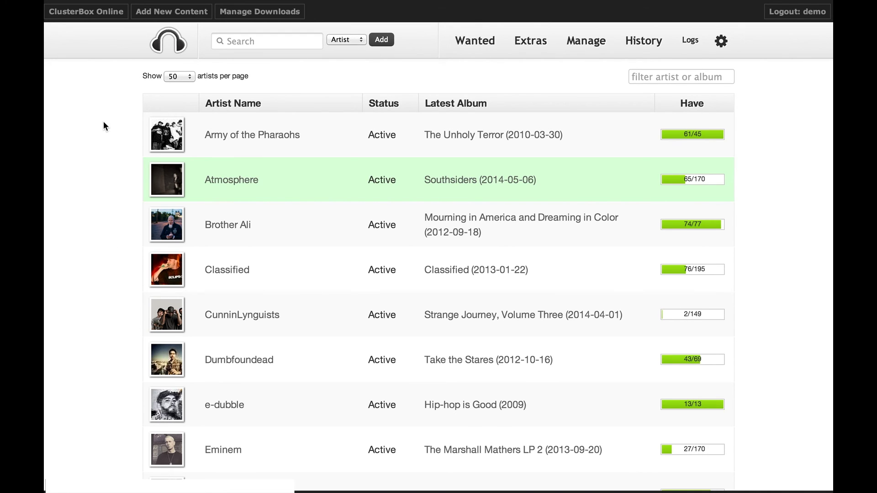
Step: Return to CouchPotato via Add New Content > Find Movies to list its snatched movies
{"action": "mouse_move", "coordinate": [256, 11]}
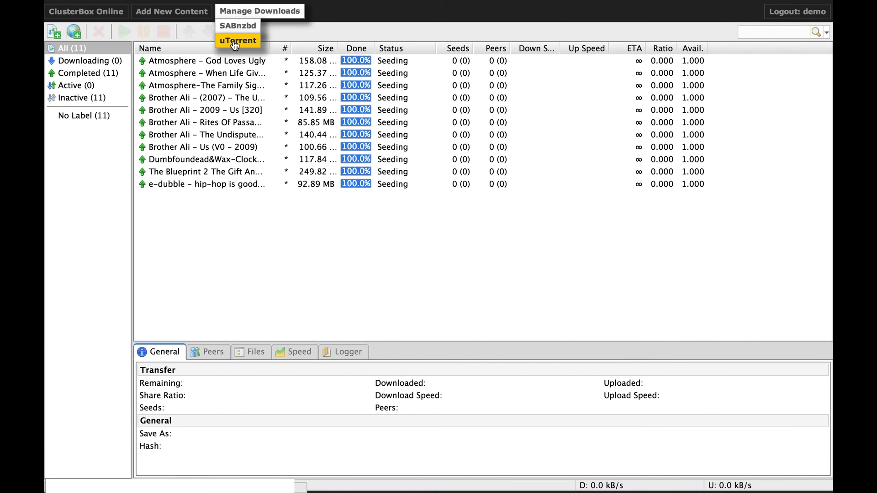
{"action": "mouse_move", "coordinate": [159, 13]}
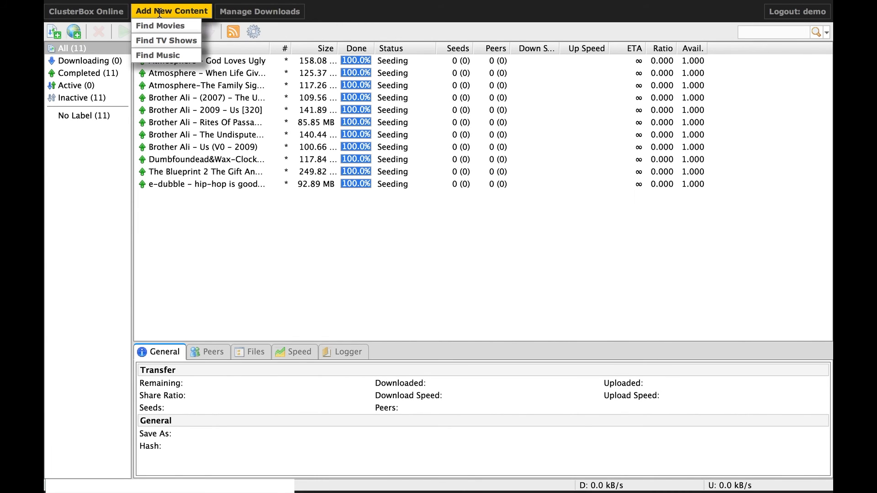
{"action": "left_click", "coordinate": [161, 30]}
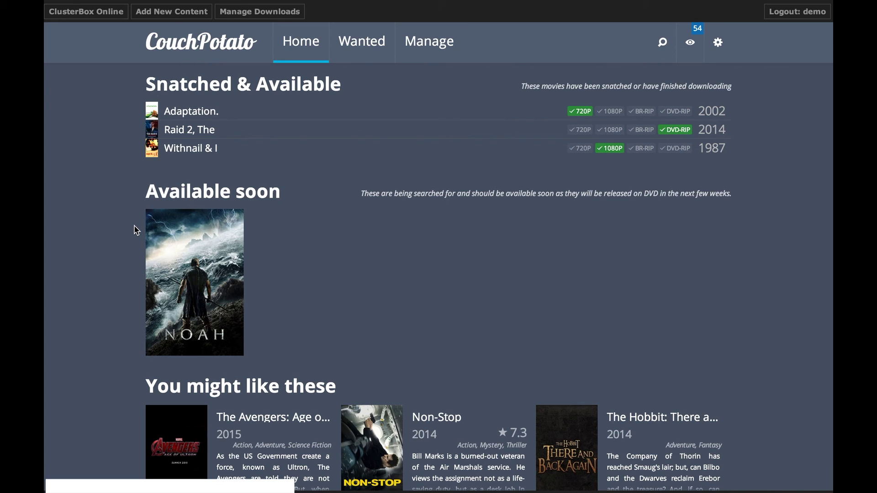
Step: Open the ClusterBox Online media-watching menu, then the Add New Content menu
{"action": "left_click", "coordinate": [85, 12]}
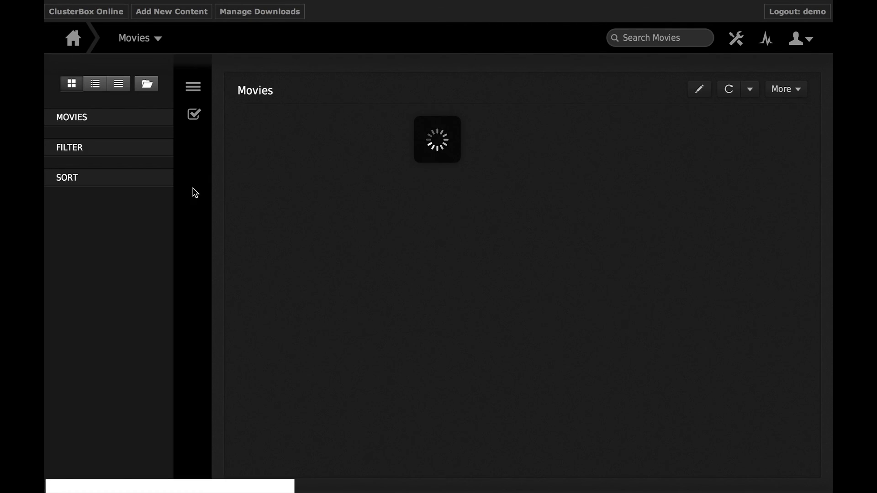
{"action": "left_click", "coordinate": [160, 11]}
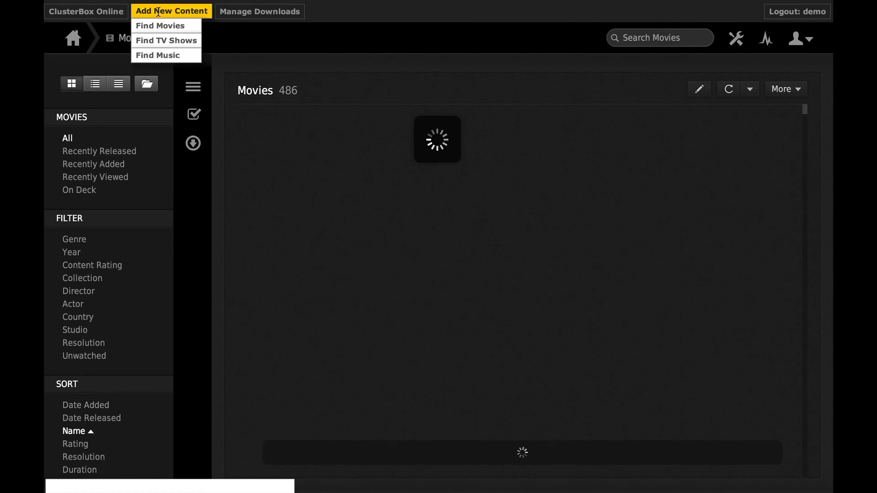